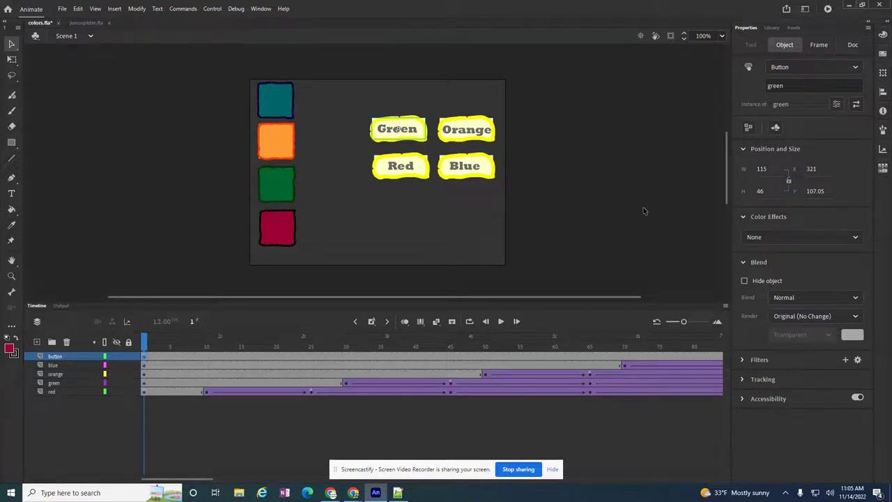
Preview the test movie, trigger the Red button's spinning square, then close the preview.
key(ctrl+Return)
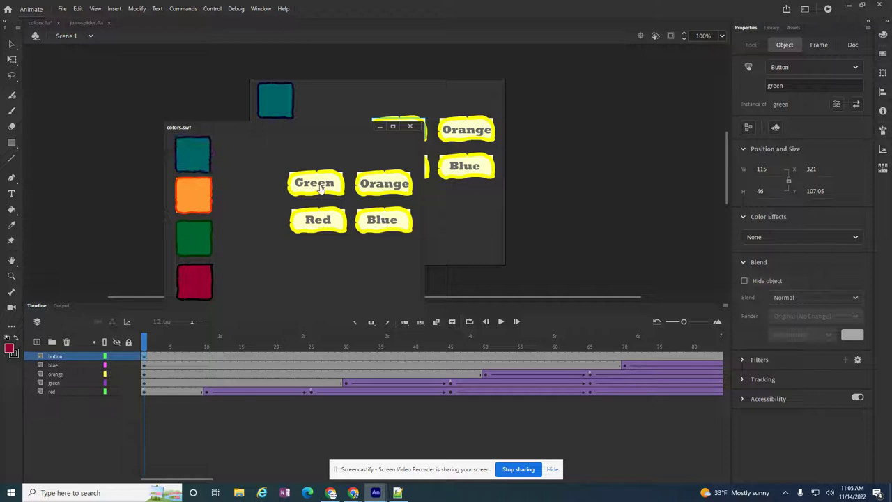
click(315, 220)
click(410, 126)
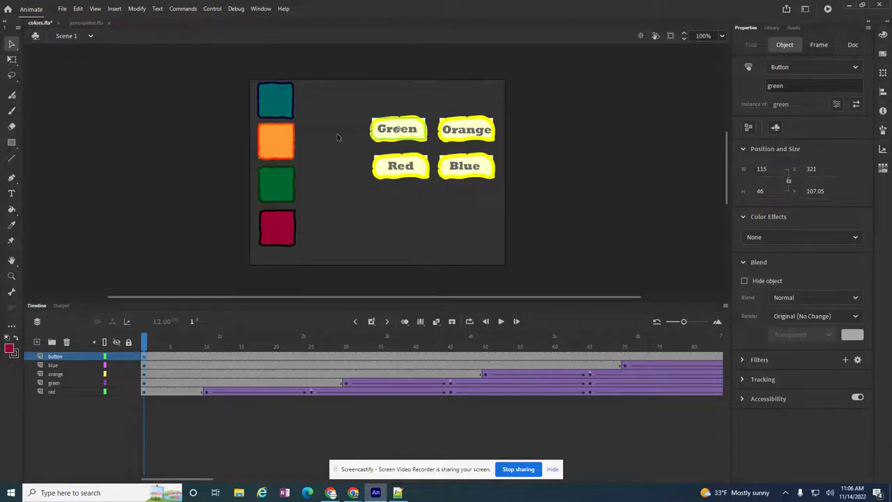
Create a new Movie Clip symbol named arrow2, since arrow is already taken.
click(114, 9)
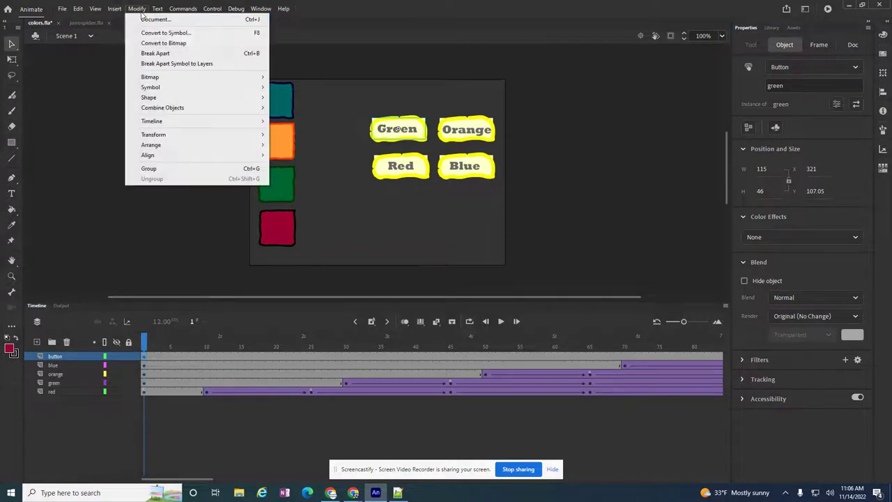
click(138, 20)
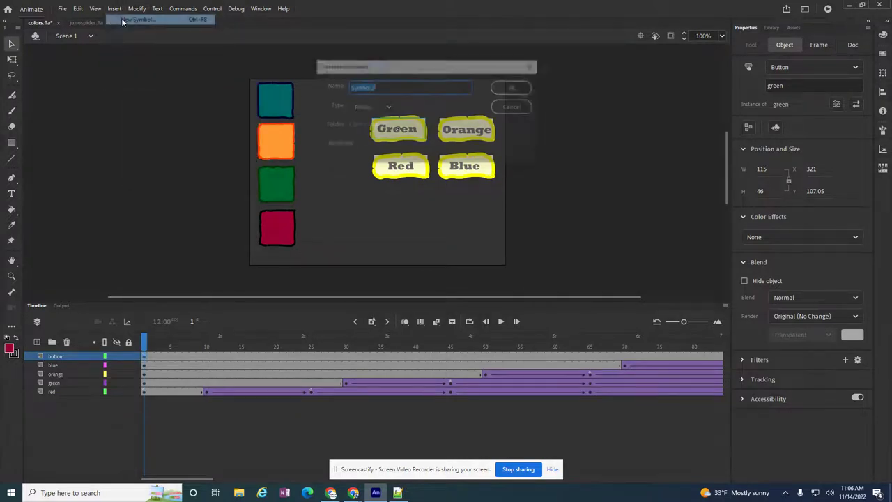
click(514, 108)
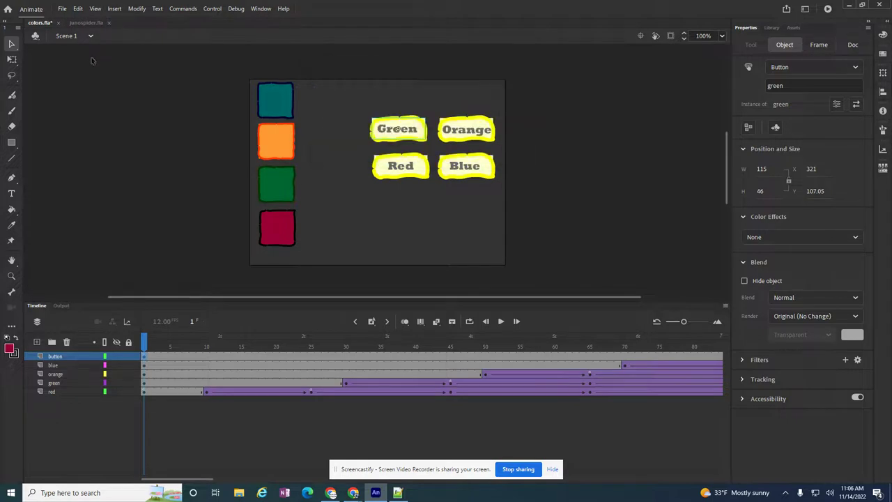
click(114, 9)
click(137, 18)
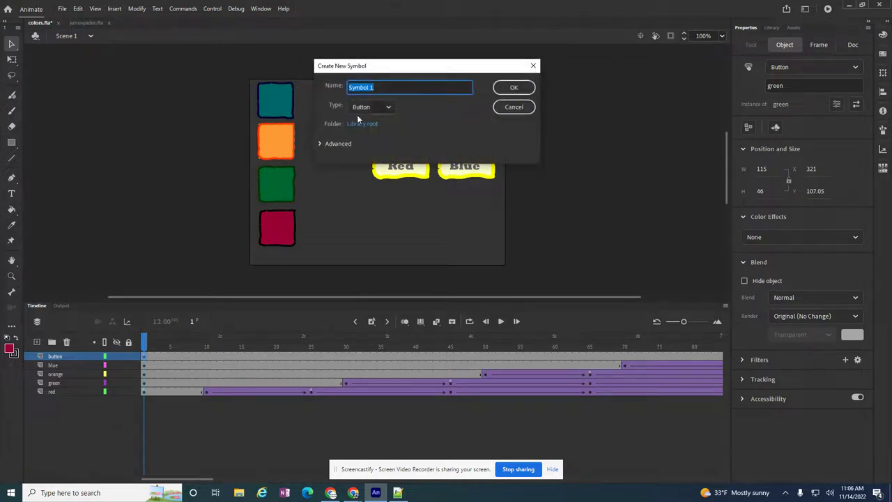
click(371, 107)
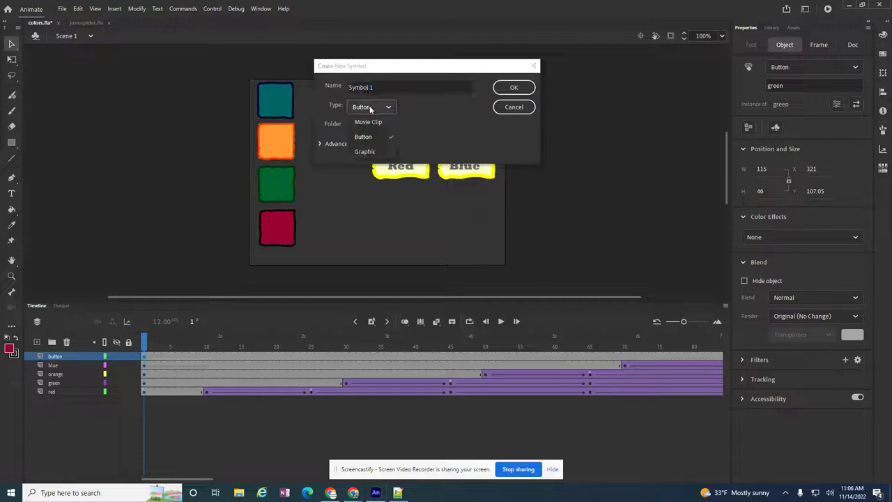
click(367, 121)
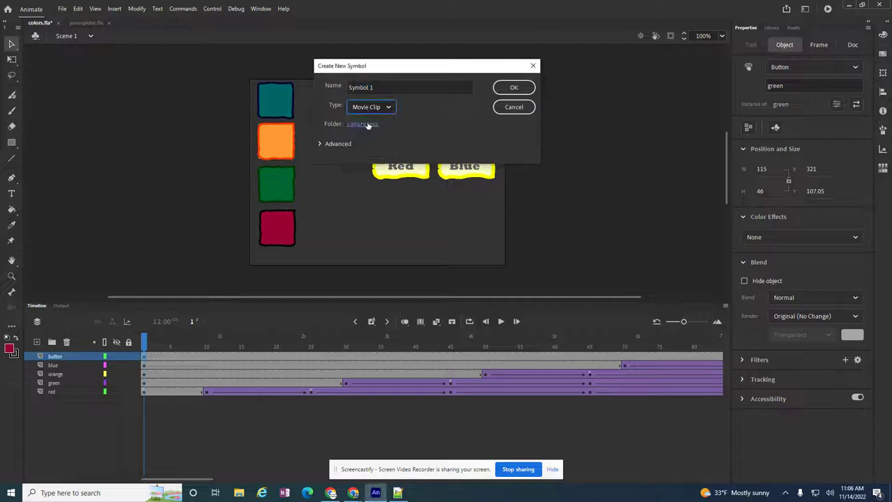
click(377, 87)
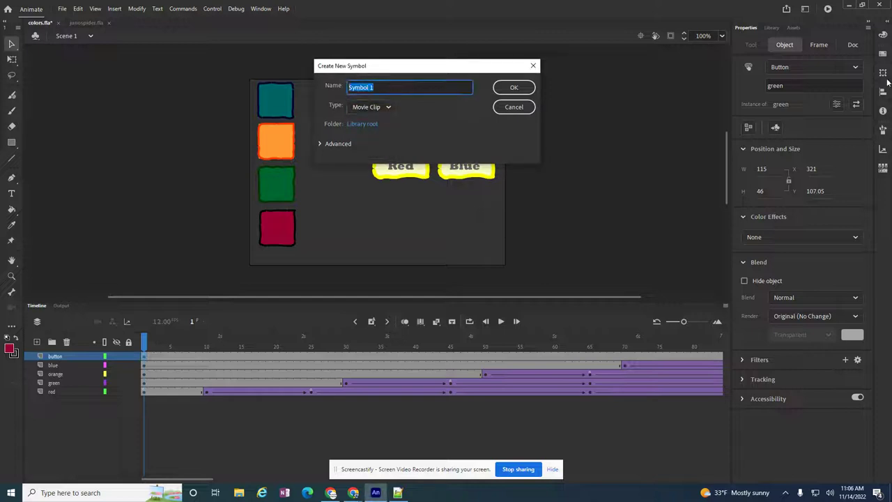
text(arrow)
key(Return)
click(507, 129)
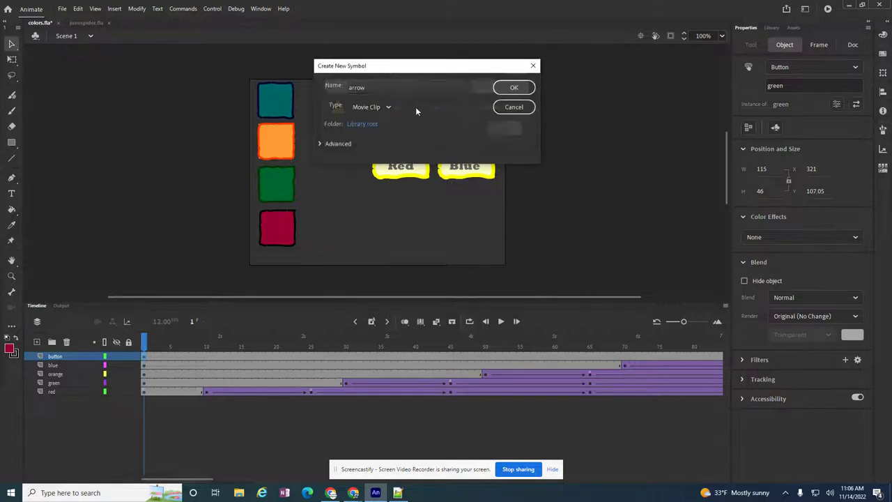
click(375, 88)
text(2)
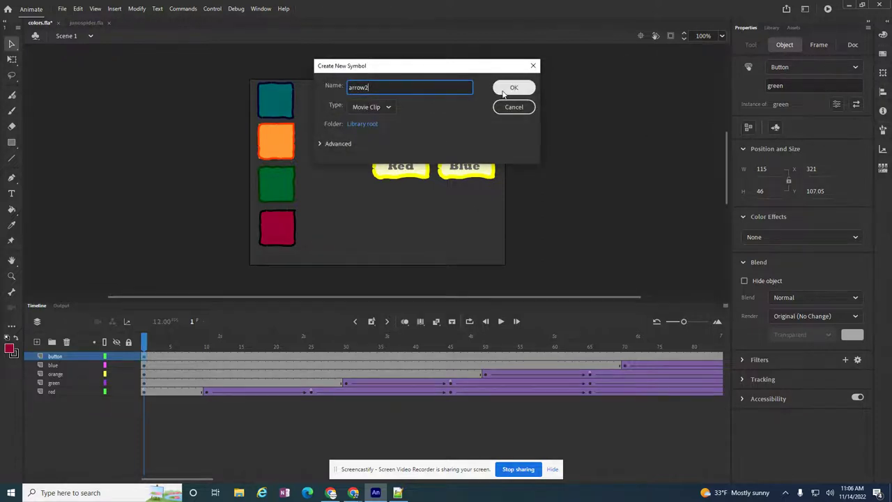
click(514, 87)
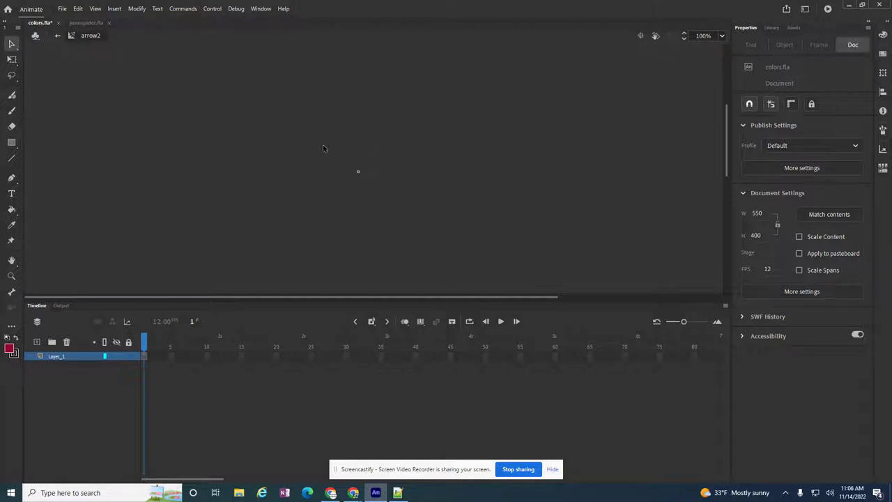
With the Classic Brush, paint a red up-left arrow: a diagonal shaft plus vertical and horizontal head strokes.
click(12, 159)
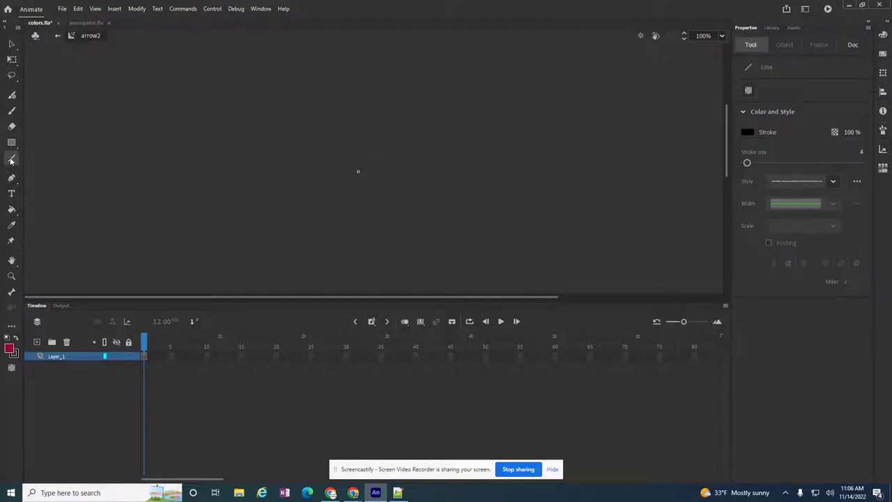
click(12, 110)
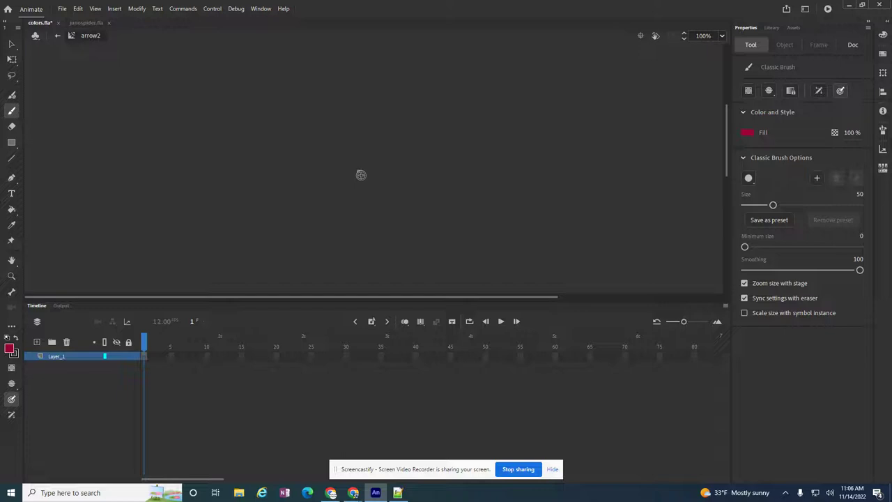
drag(361, 175, 408, 223)
key(ctrl+z)
drag(369, 184, 402, 213)
key(ctrl+z)
drag(373, 188, 453, 261)
key(ctrl+z)
drag(371, 186, 462, 255)
drag(359, 191, 361, 251)
drag(372, 183, 429, 193)
Add keyframes at frames 5 and 10, recolouring the arrow blue and green.
right_click(173, 357)
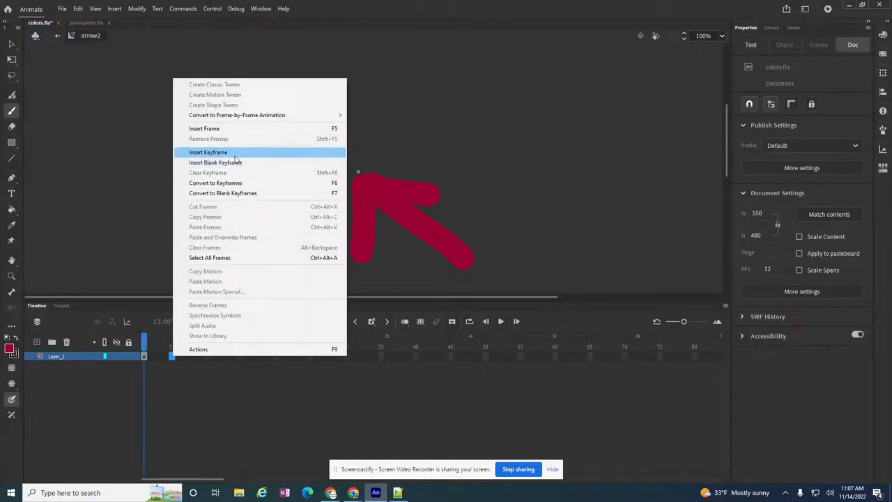
click(230, 162)
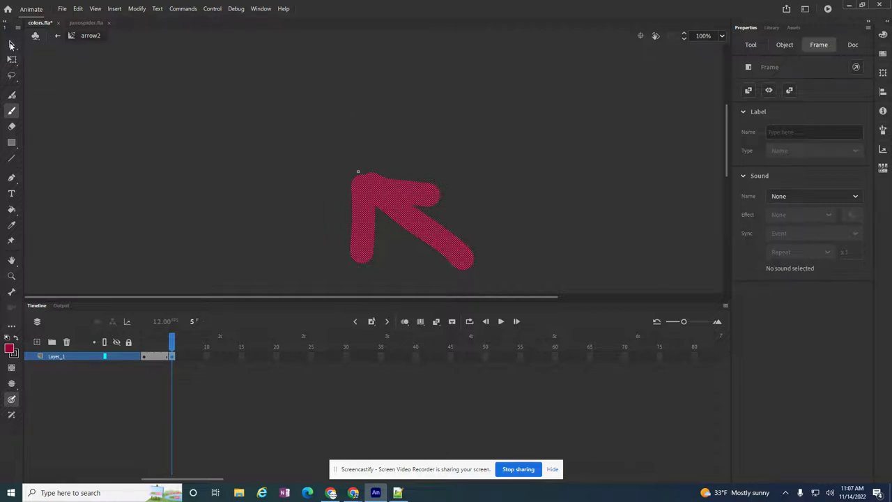
click(9, 348)
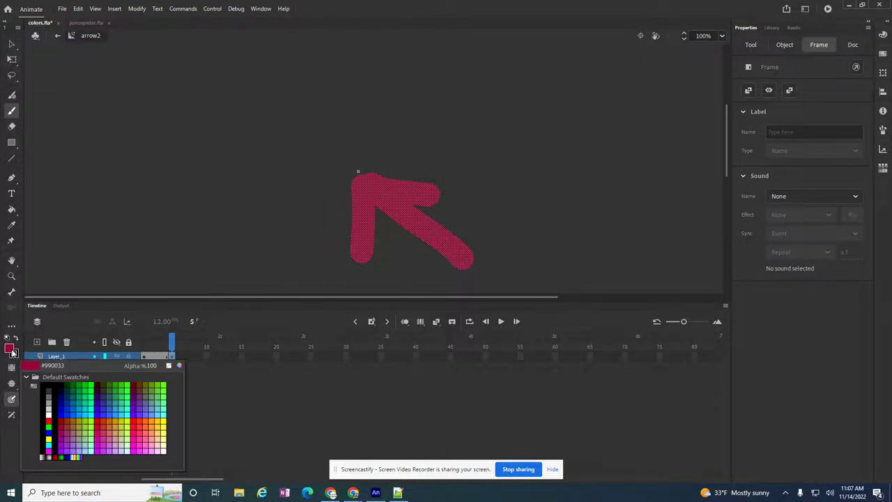
click(63, 402)
right_click(205, 358)
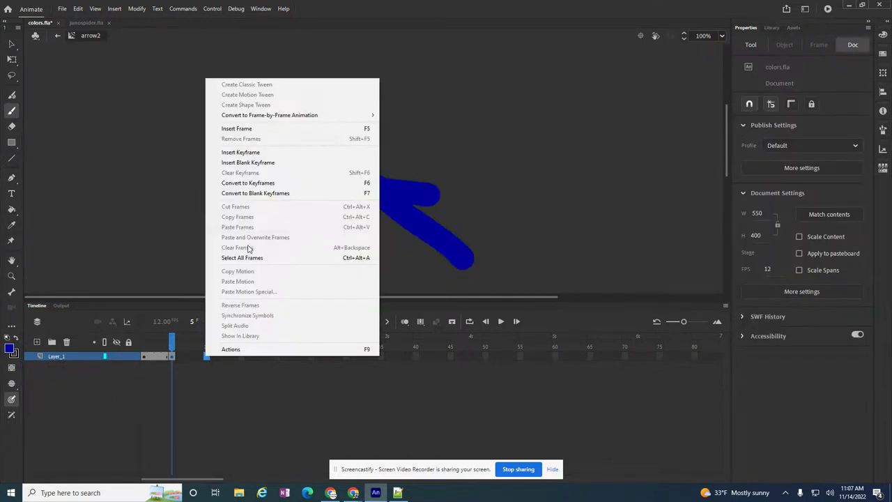
click(236, 152)
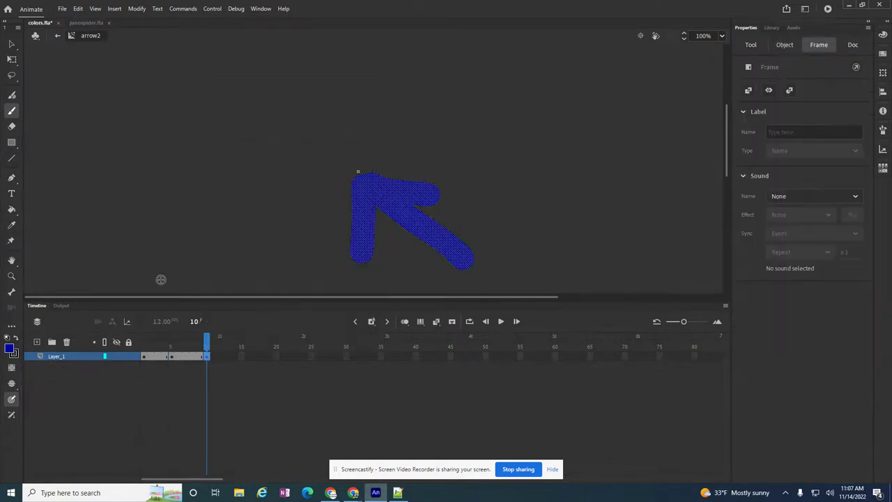
click(9, 348)
click(67, 383)
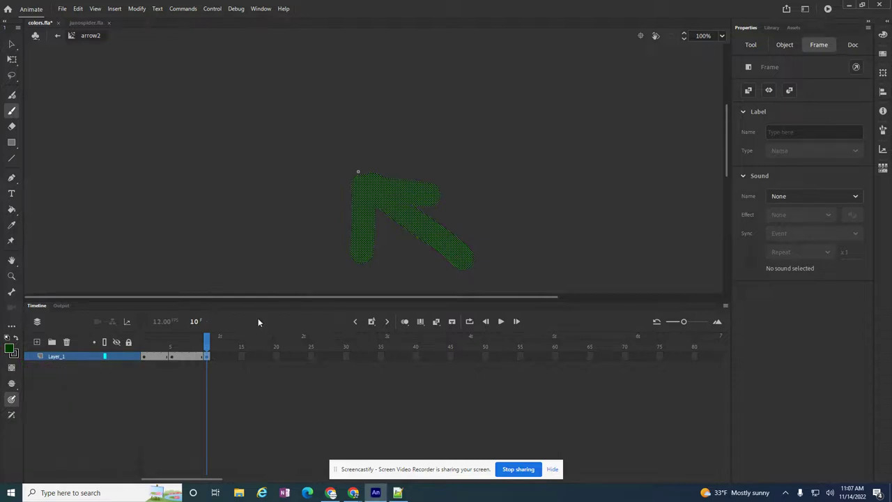
Add purple and orange keyframes at frames 15 and 20, scrub the colour changes, and return to Scene 1.
right_click(241, 356)
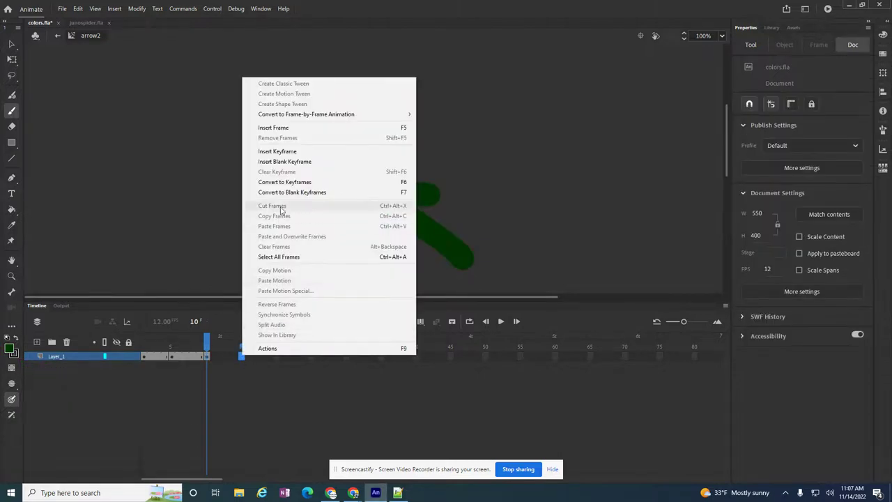
click(278, 152)
click(10, 350)
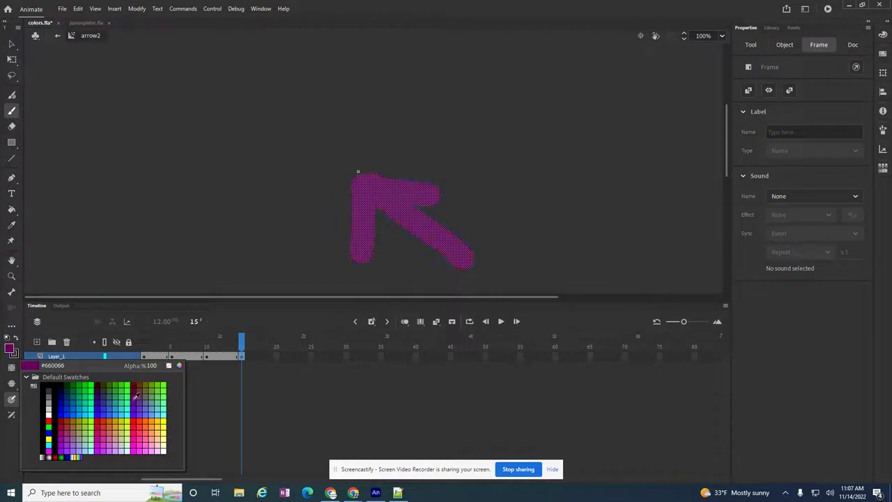
click(136, 394)
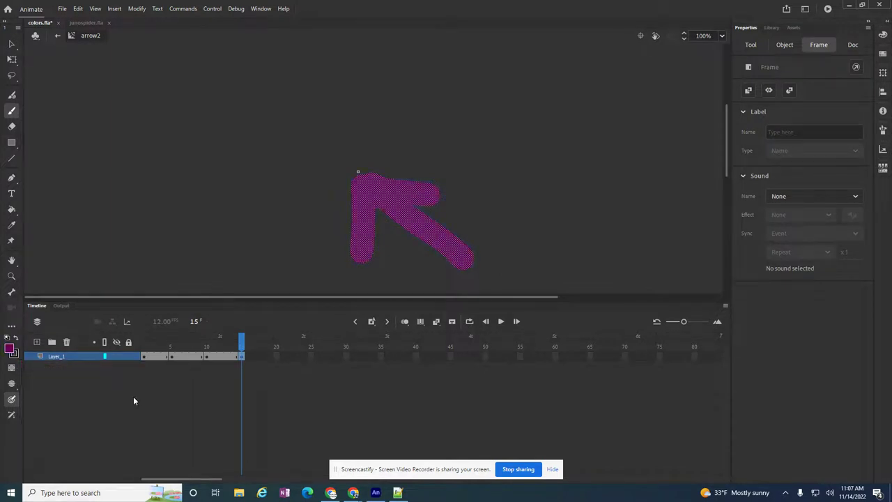
right_click(276, 356)
click(331, 151)
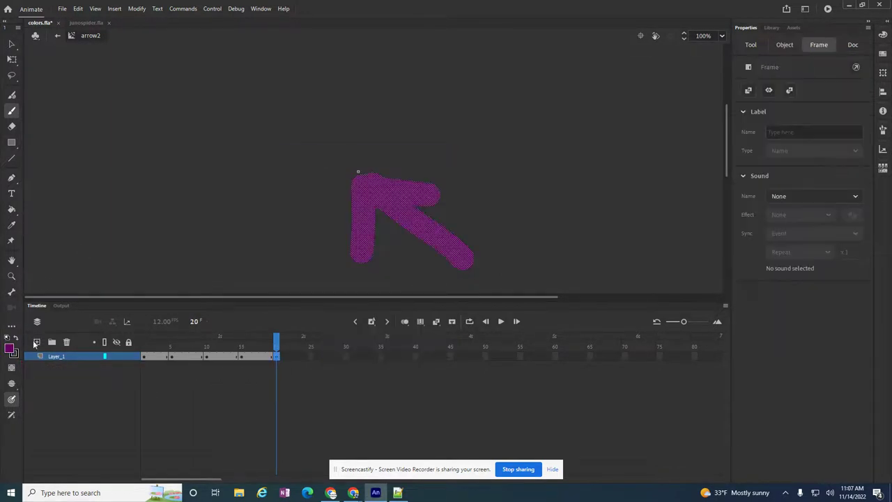
click(9, 349)
click(141, 418)
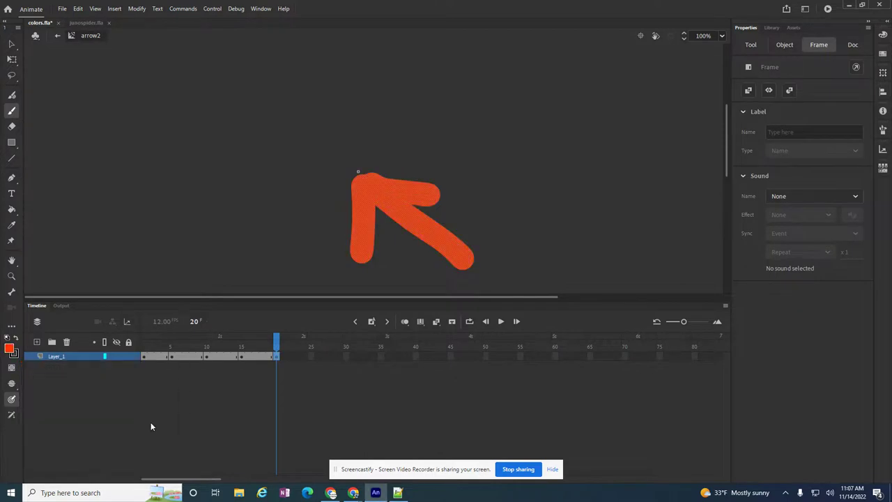
drag(276, 345, 129, 344)
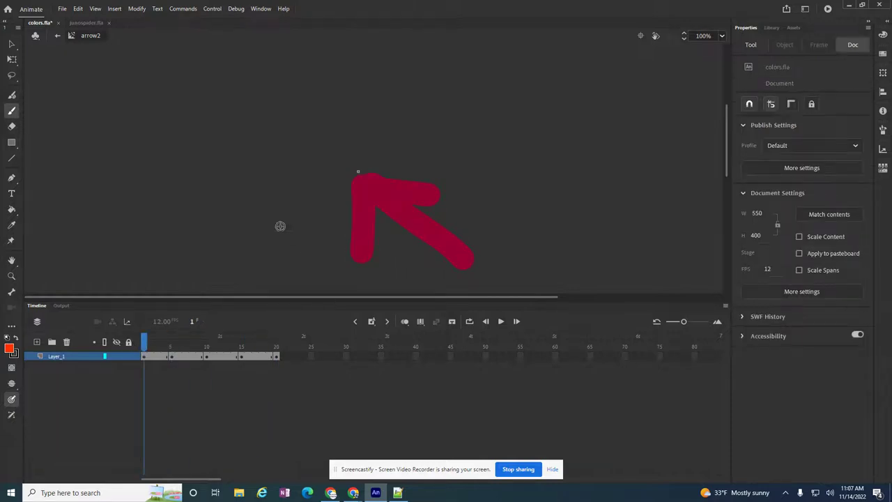
click(59, 35)
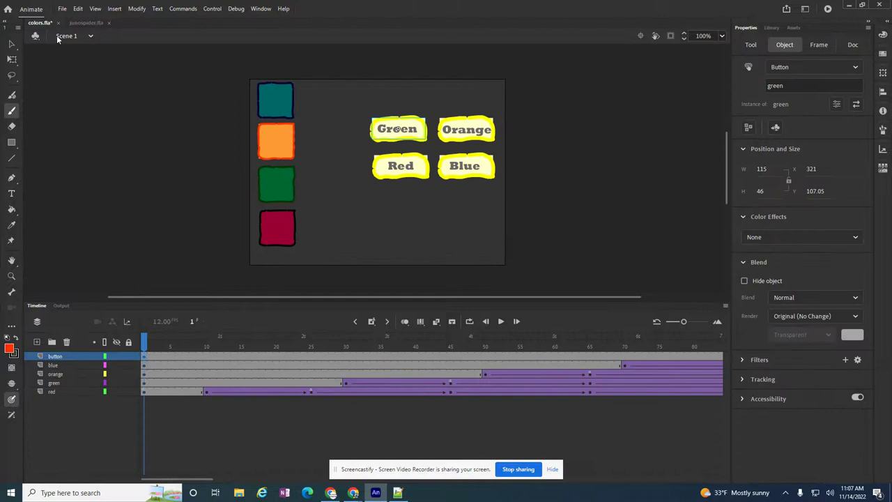
Add a new top layer named cursor and show the Library panel.
click(37, 342)
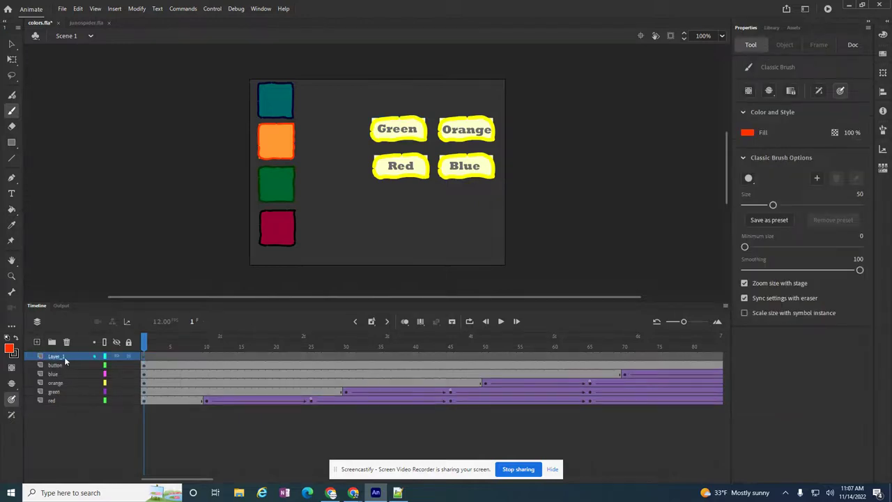
double_click(61, 356)
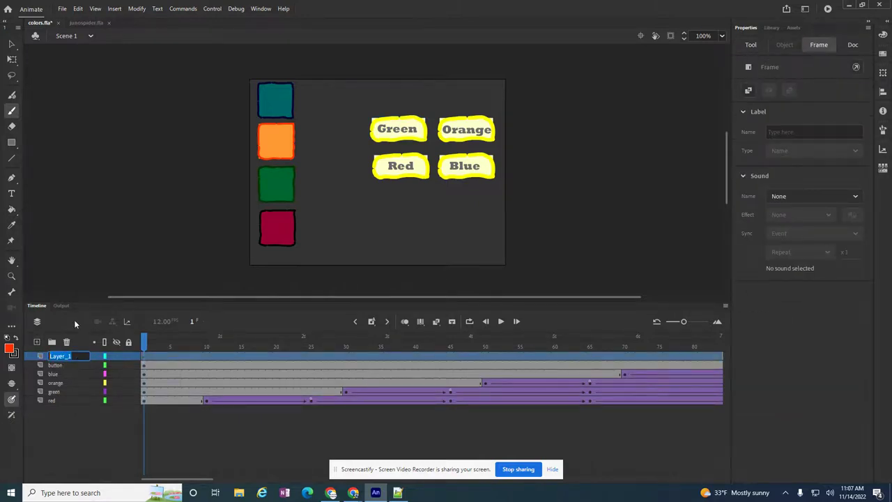
text(cursor)
key(Return)
click(772, 28)
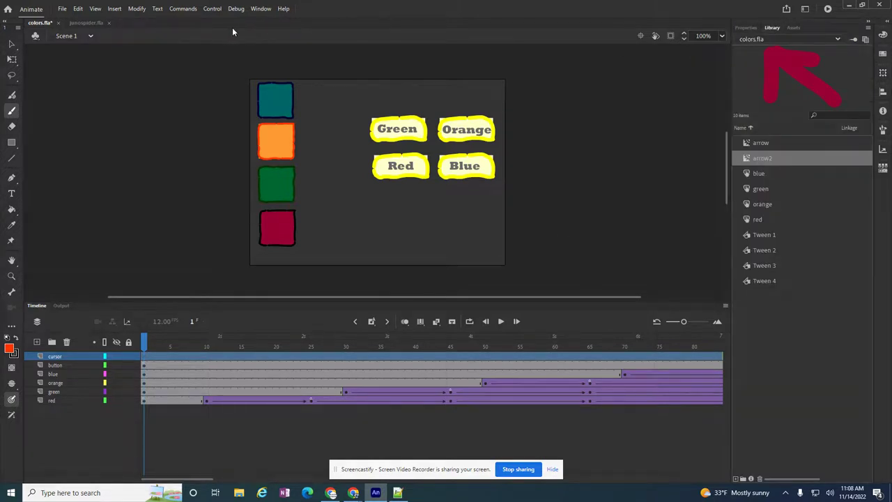
Place an arrow2 instance right of the stage and scale it down to 96.85 × 83.7.
click(260, 8)
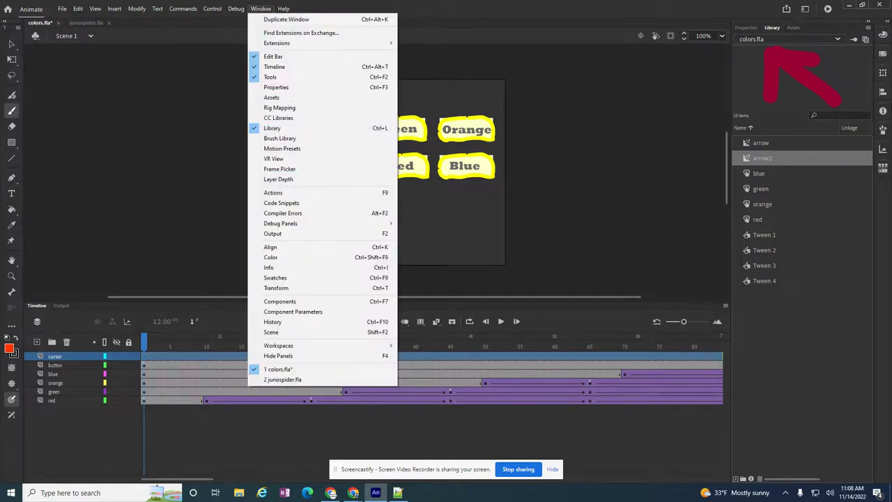
click(773, 30)
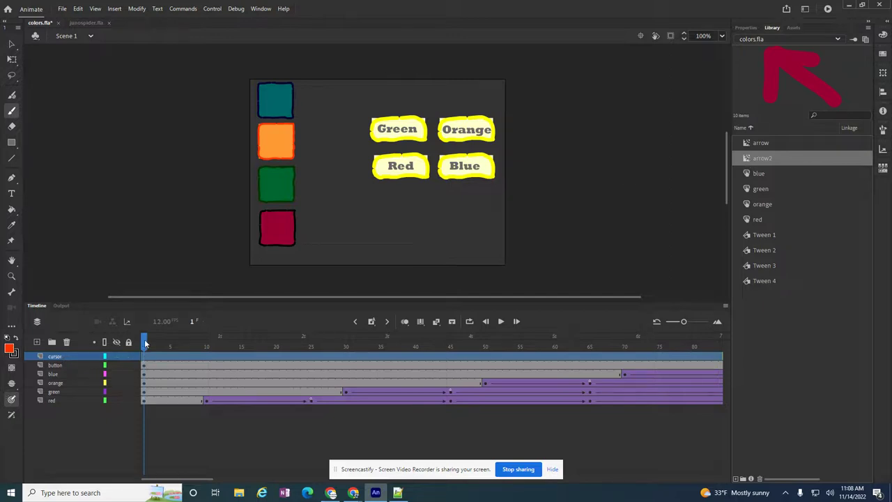
drag(766, 156, 614, 175)
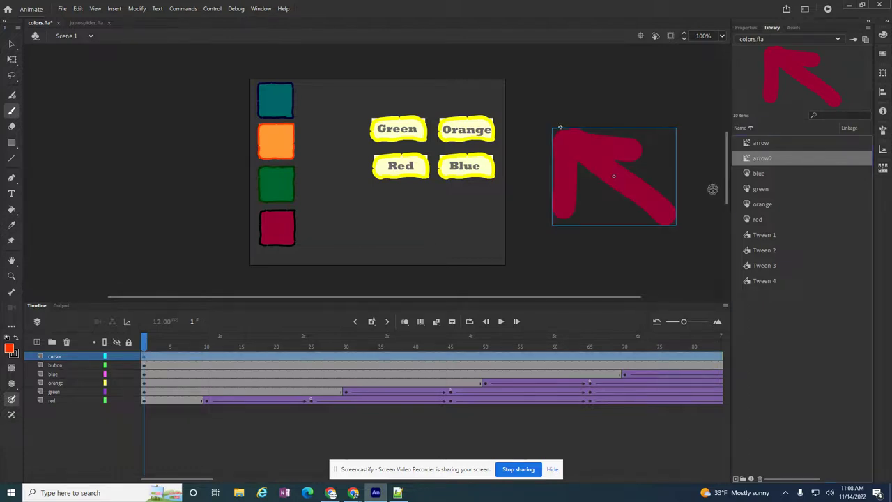
click(11, 59)
drag(675, 225, 635, 195)
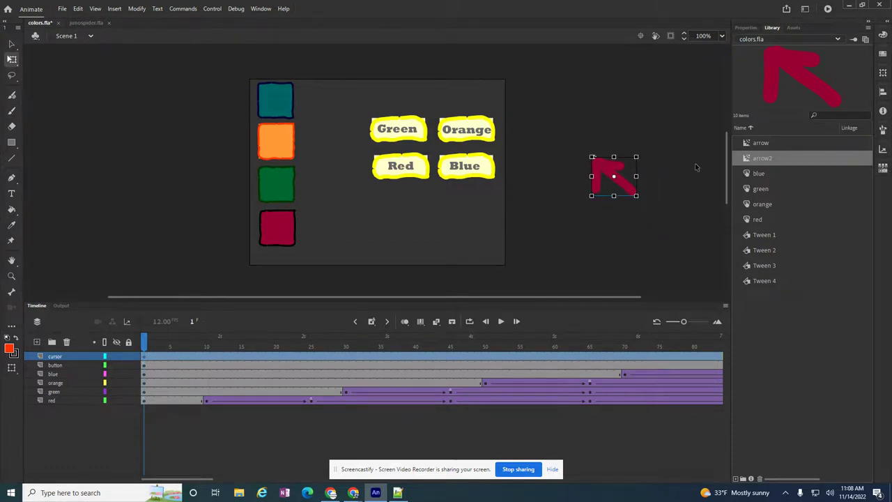
click(745, 27)
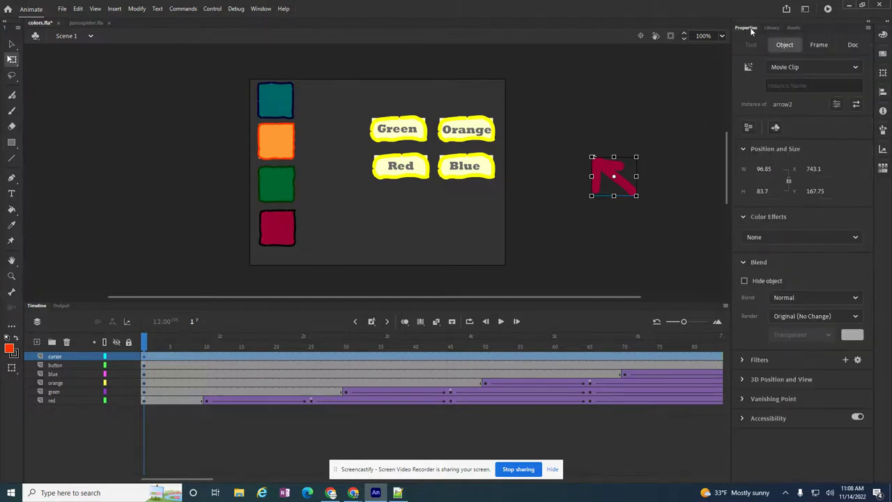
Give the arrow2 instance the instance name arrow.
click(261, 8)
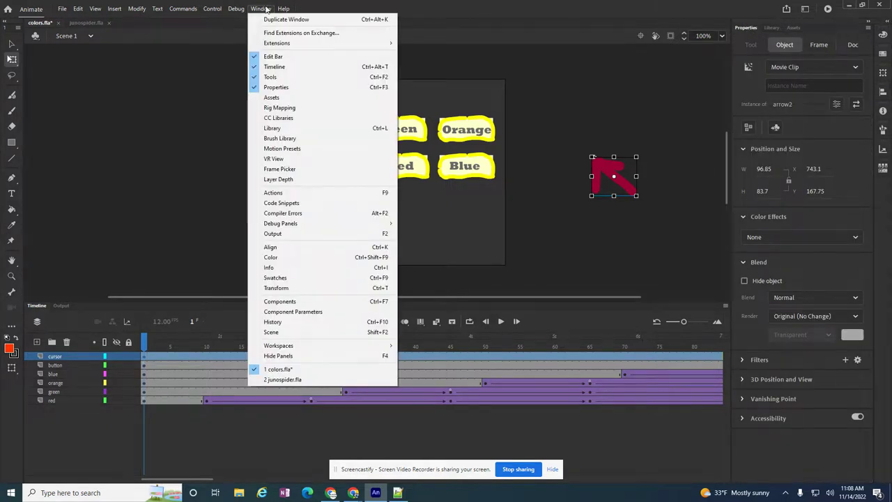
click(263, 9)
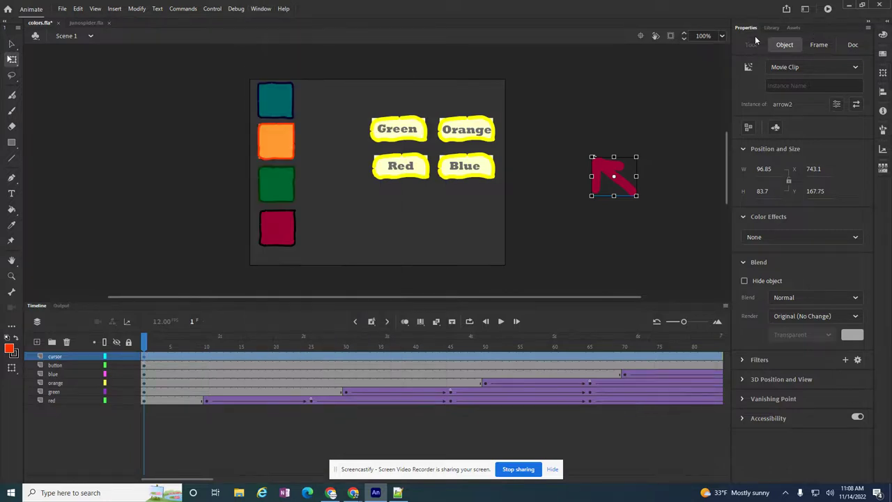
click(784, 86)
text(arrow)
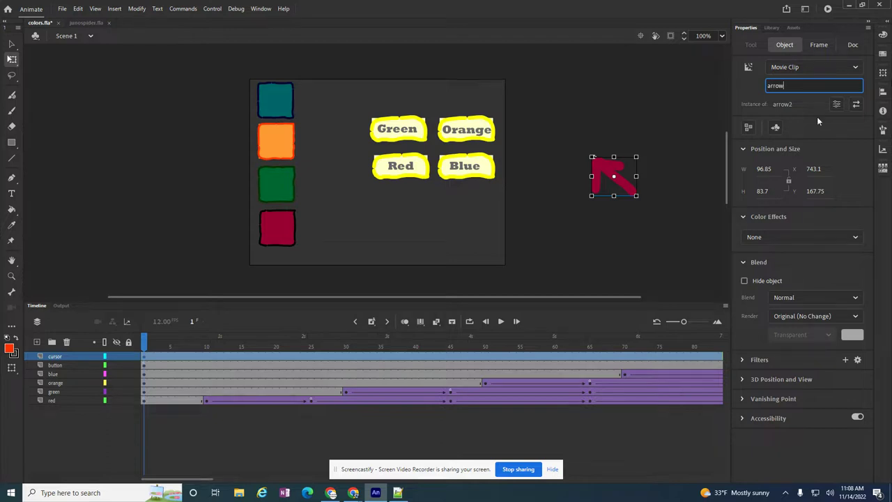
click(692, 172)
click(611, 173)
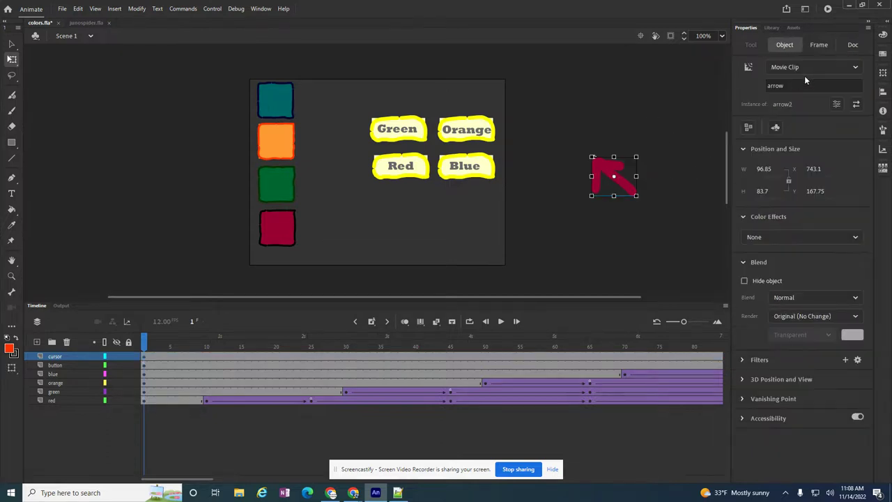
Open the Actions script editor for frame 1 of the cursor layer.
click(144, 358)
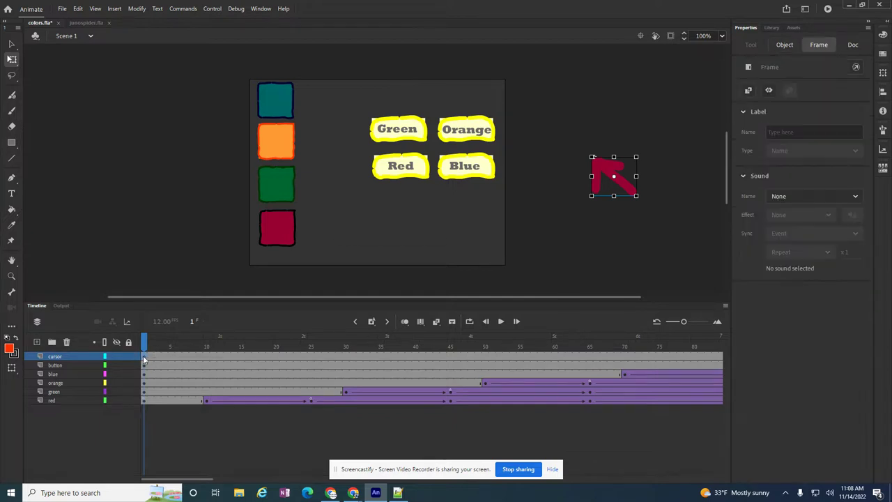
right_click(144, 359)
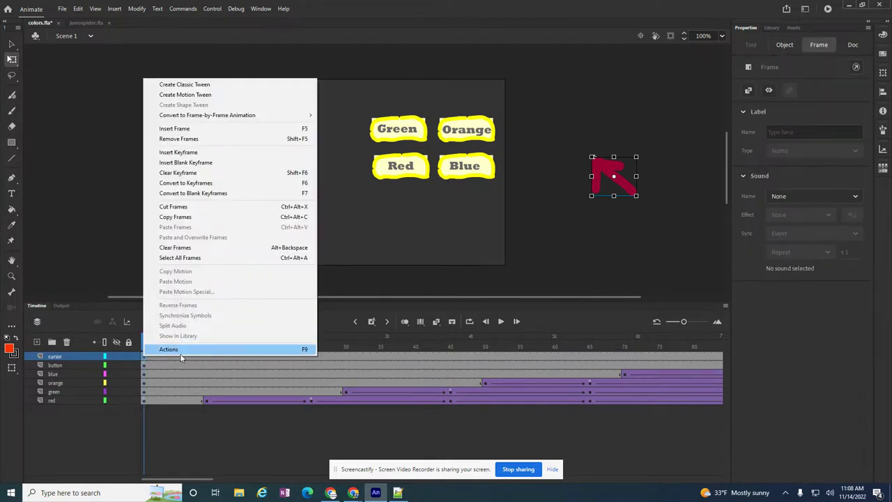
click(171, 350)
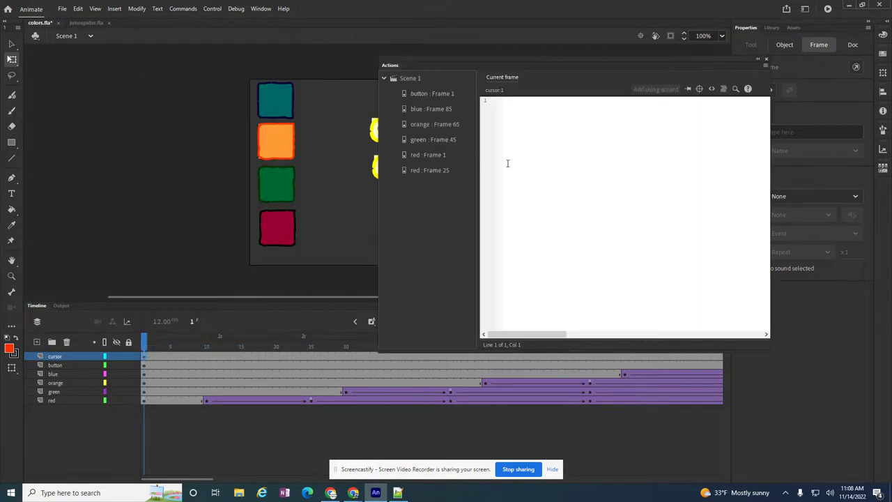
click(397, 493)
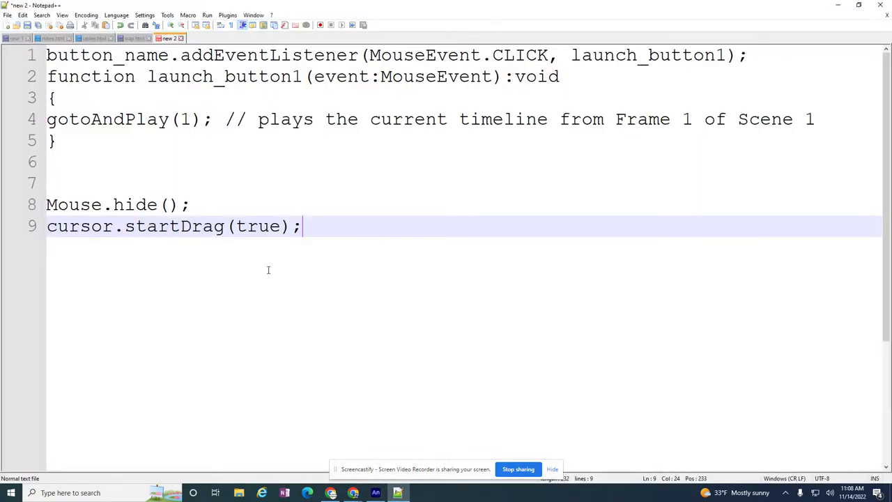
Copy the Mouse.hide() and startDrag(true) lines from Notepad++ into frame 1's script.
click(43, 204)
drag(323, 226, 43, 212)
key(ctrl+c)
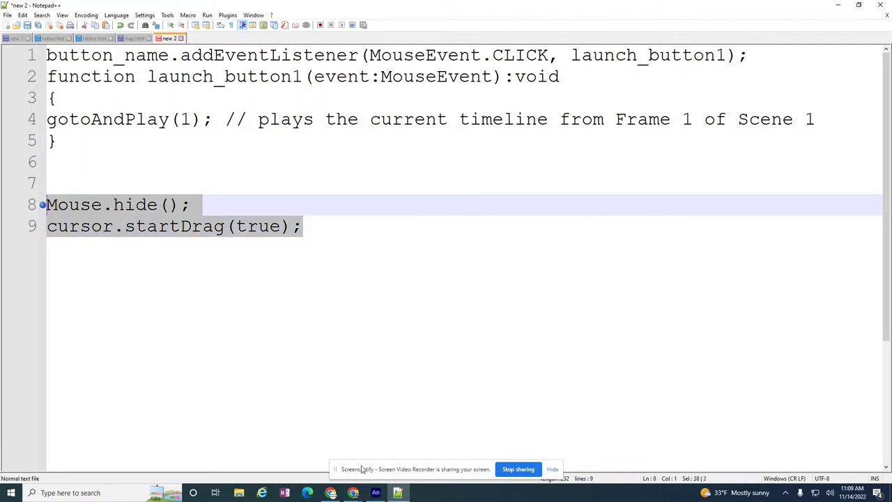
click(375, 493)
key(ctrl+v)
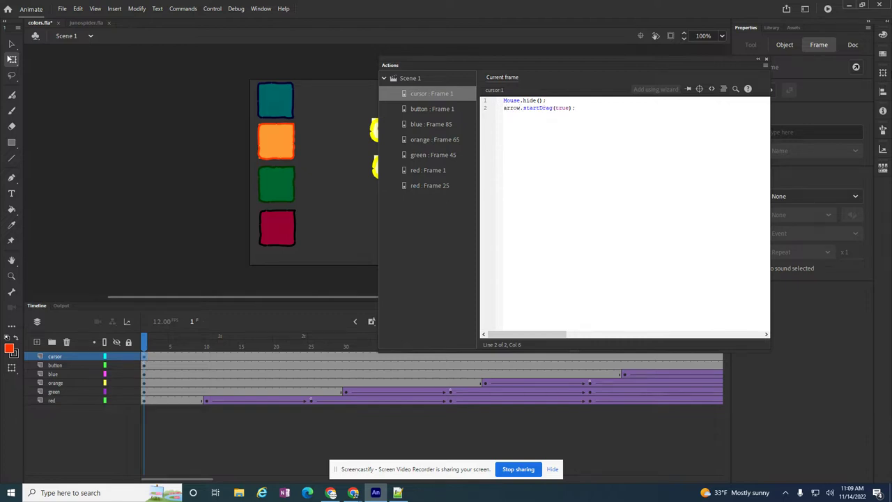
Test the movie to see the colour-changing arrow replace the mouse cursor.
key(ctrl+Return)
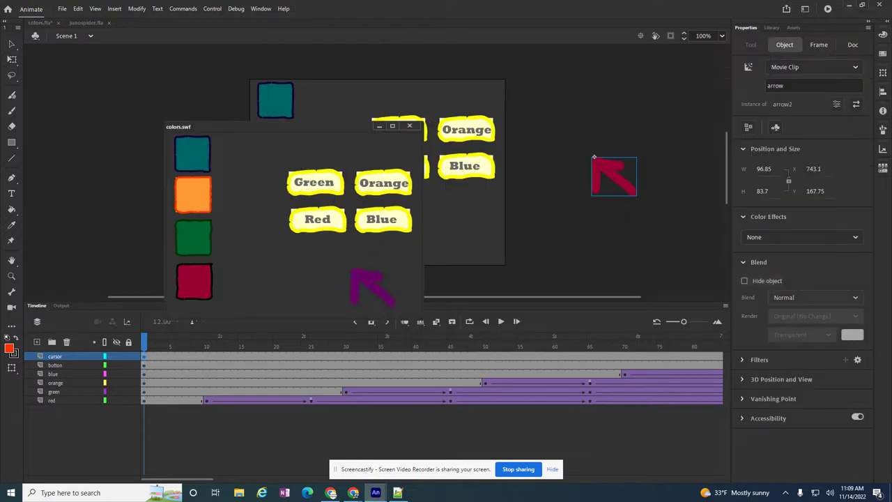
click(336, 223)
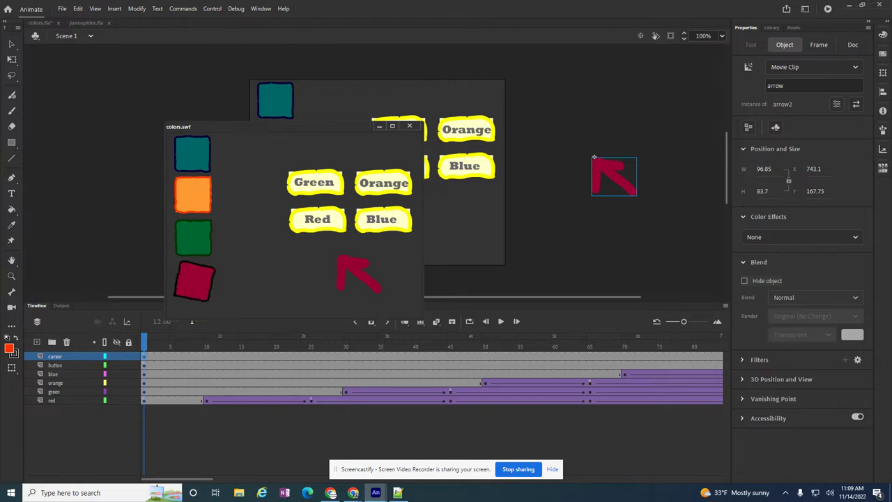
click(326, 195)
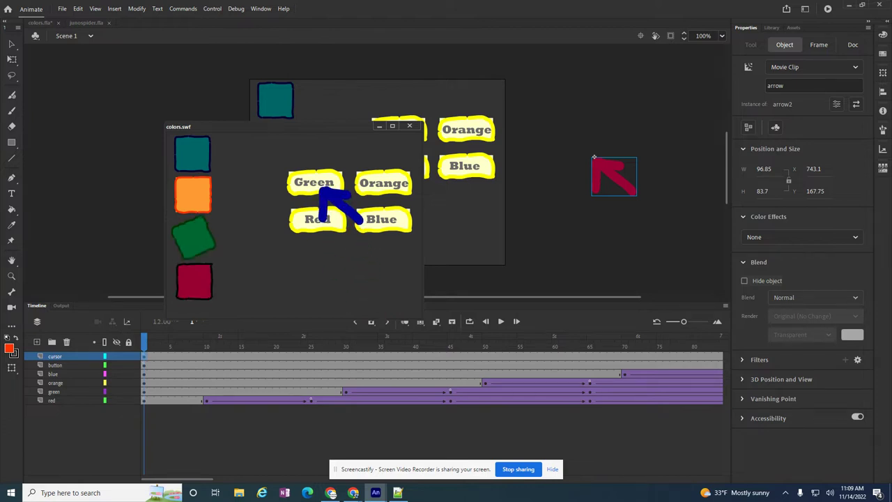
click(371, 218)
click(387, 185)
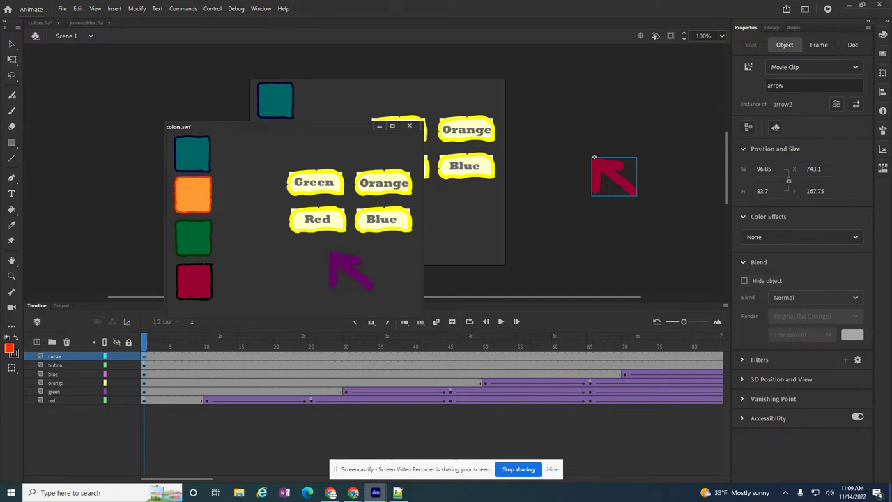
click(319, 183)
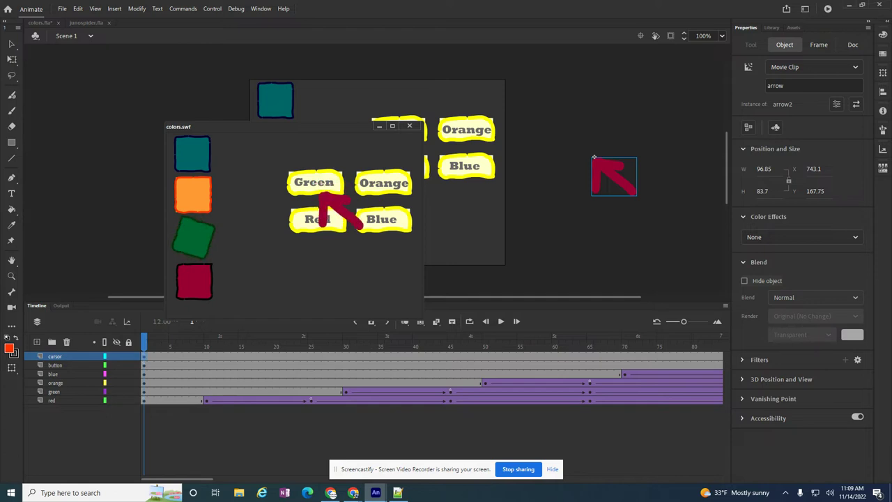